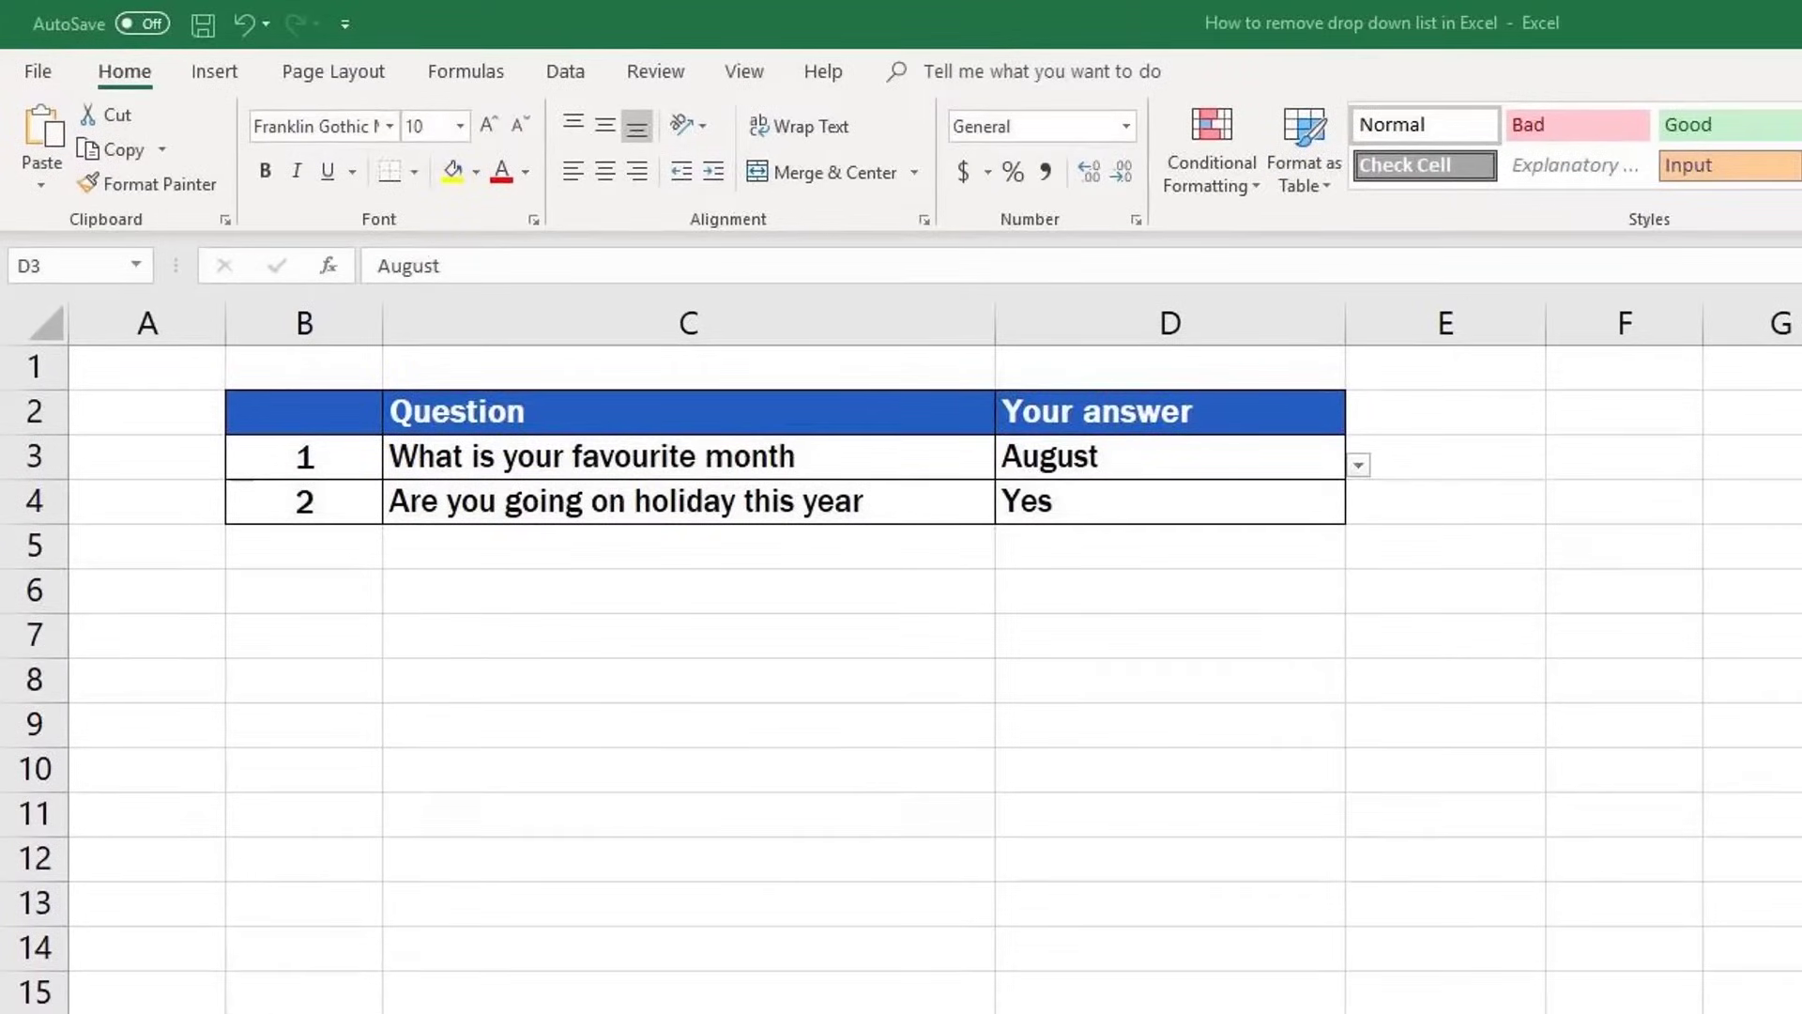
Step: Try clearing D3's list rule, then reopen its month list and close it with August kept
{"action": "left_click", "coordinate": [1359, 464]}
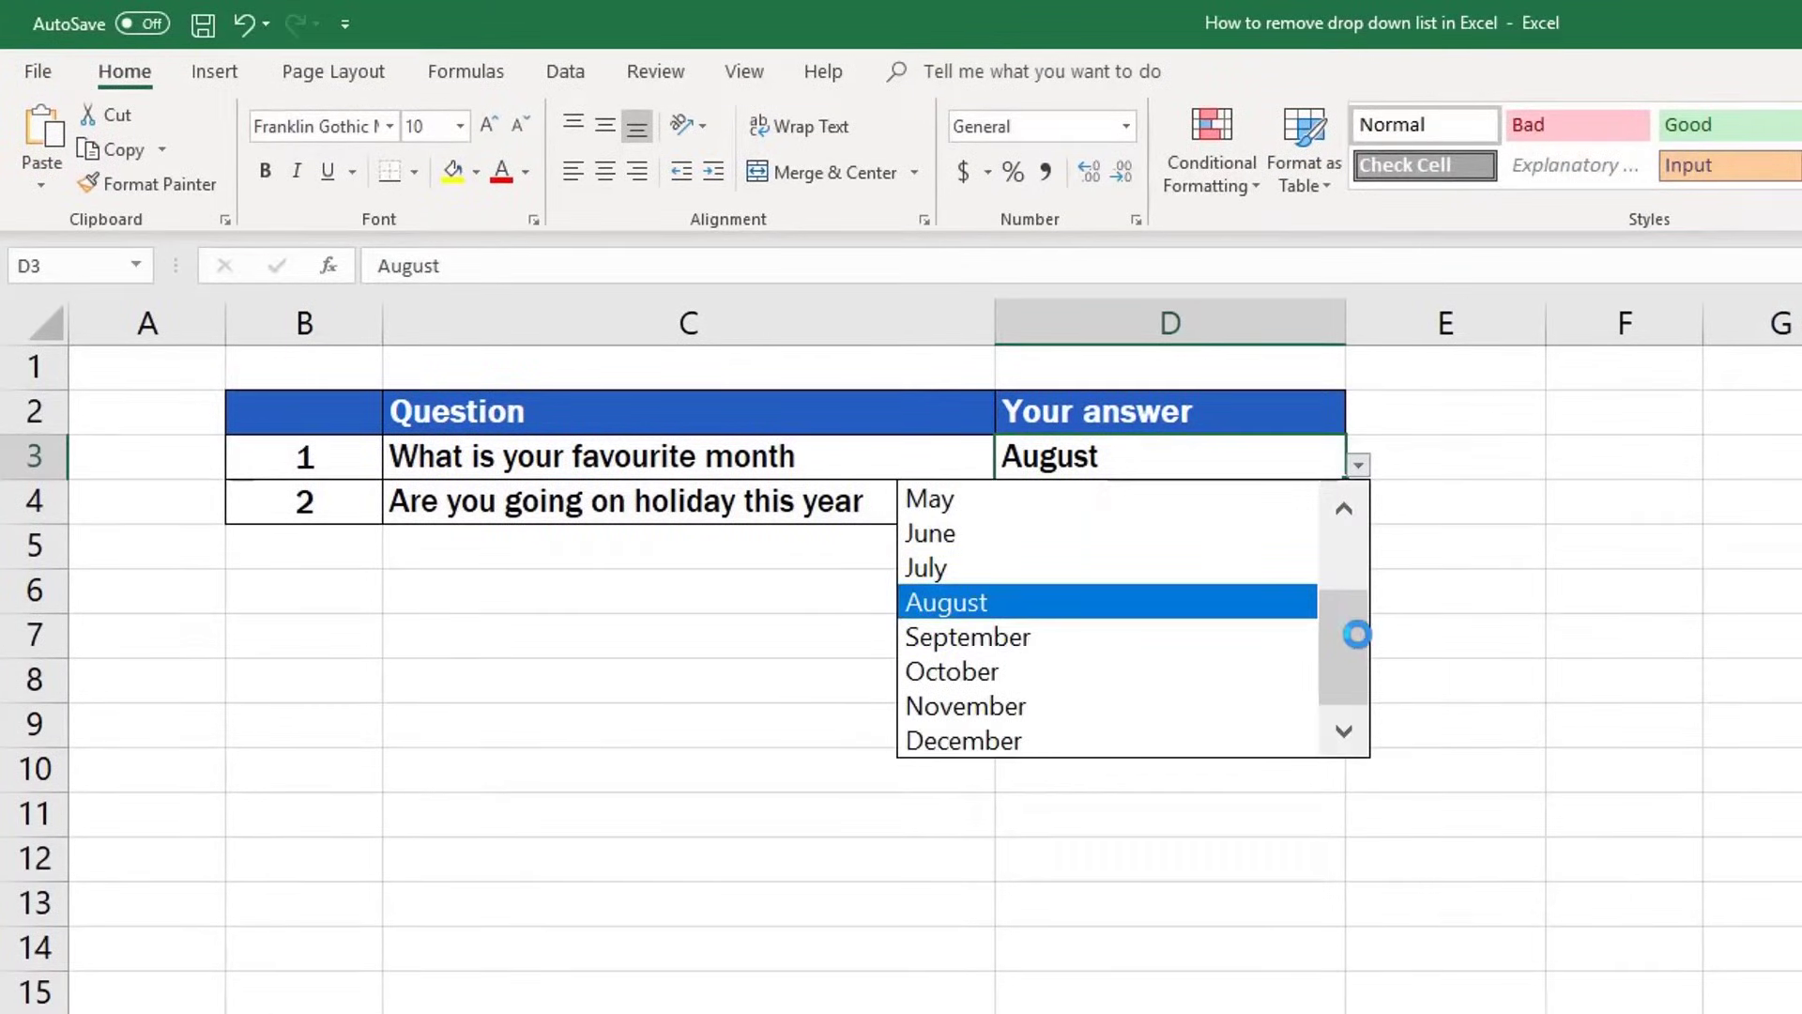
{"action": "left_click_drag", "start_coordinate": [1355, 635], "coordinate": [1361, 527]}
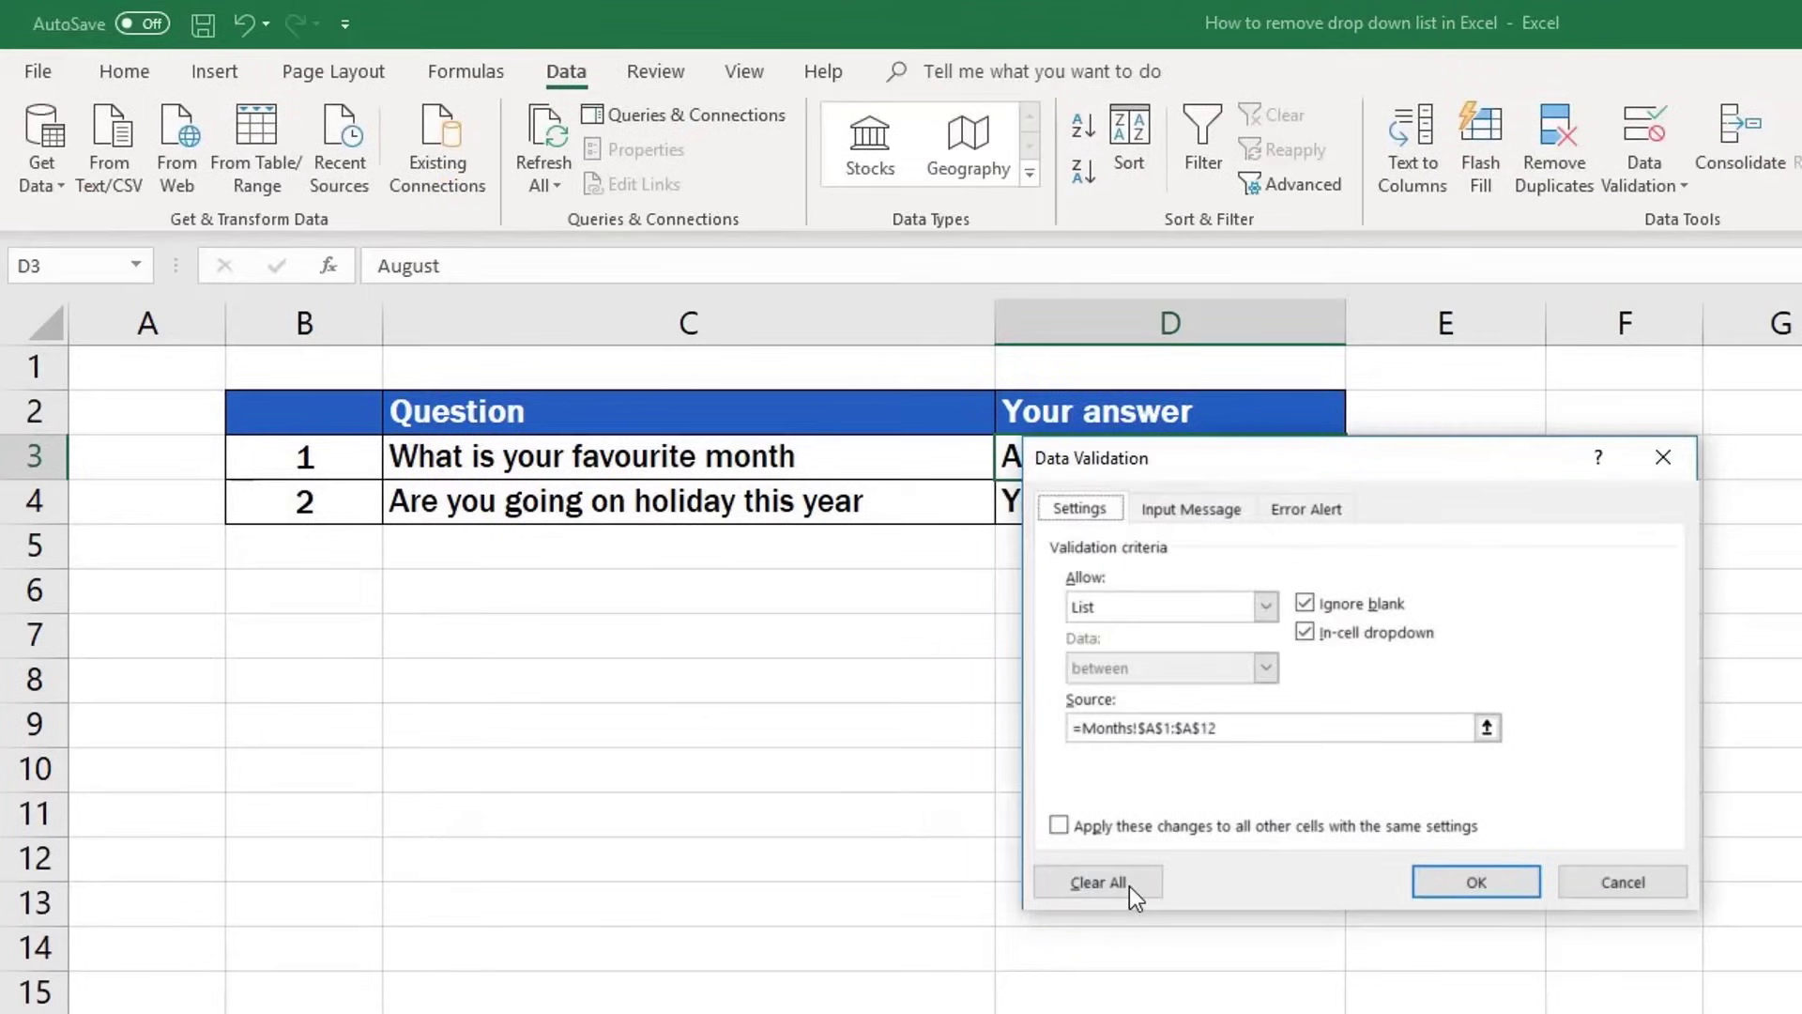
{"action": "left_click", "coordinate": [1130, 886]}
{"action": "key", "text": "Return"}
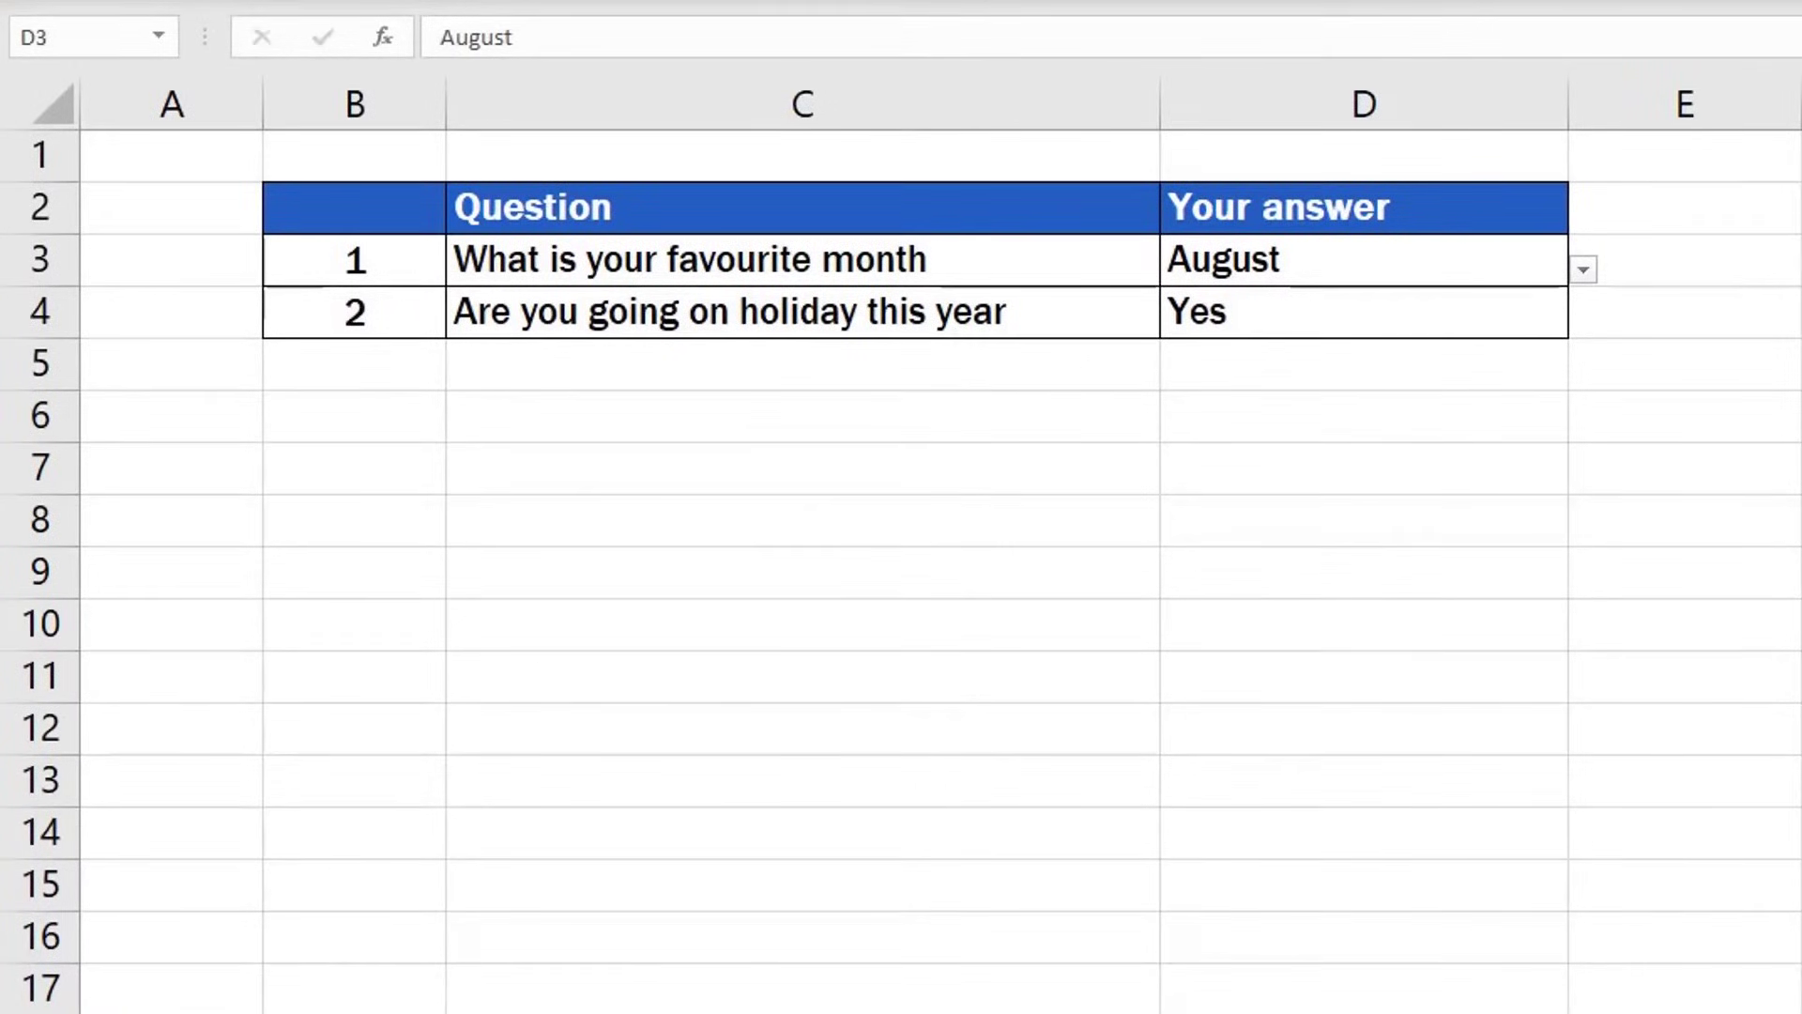
{"action": "left_click", "coordinate": [1585, 269]}
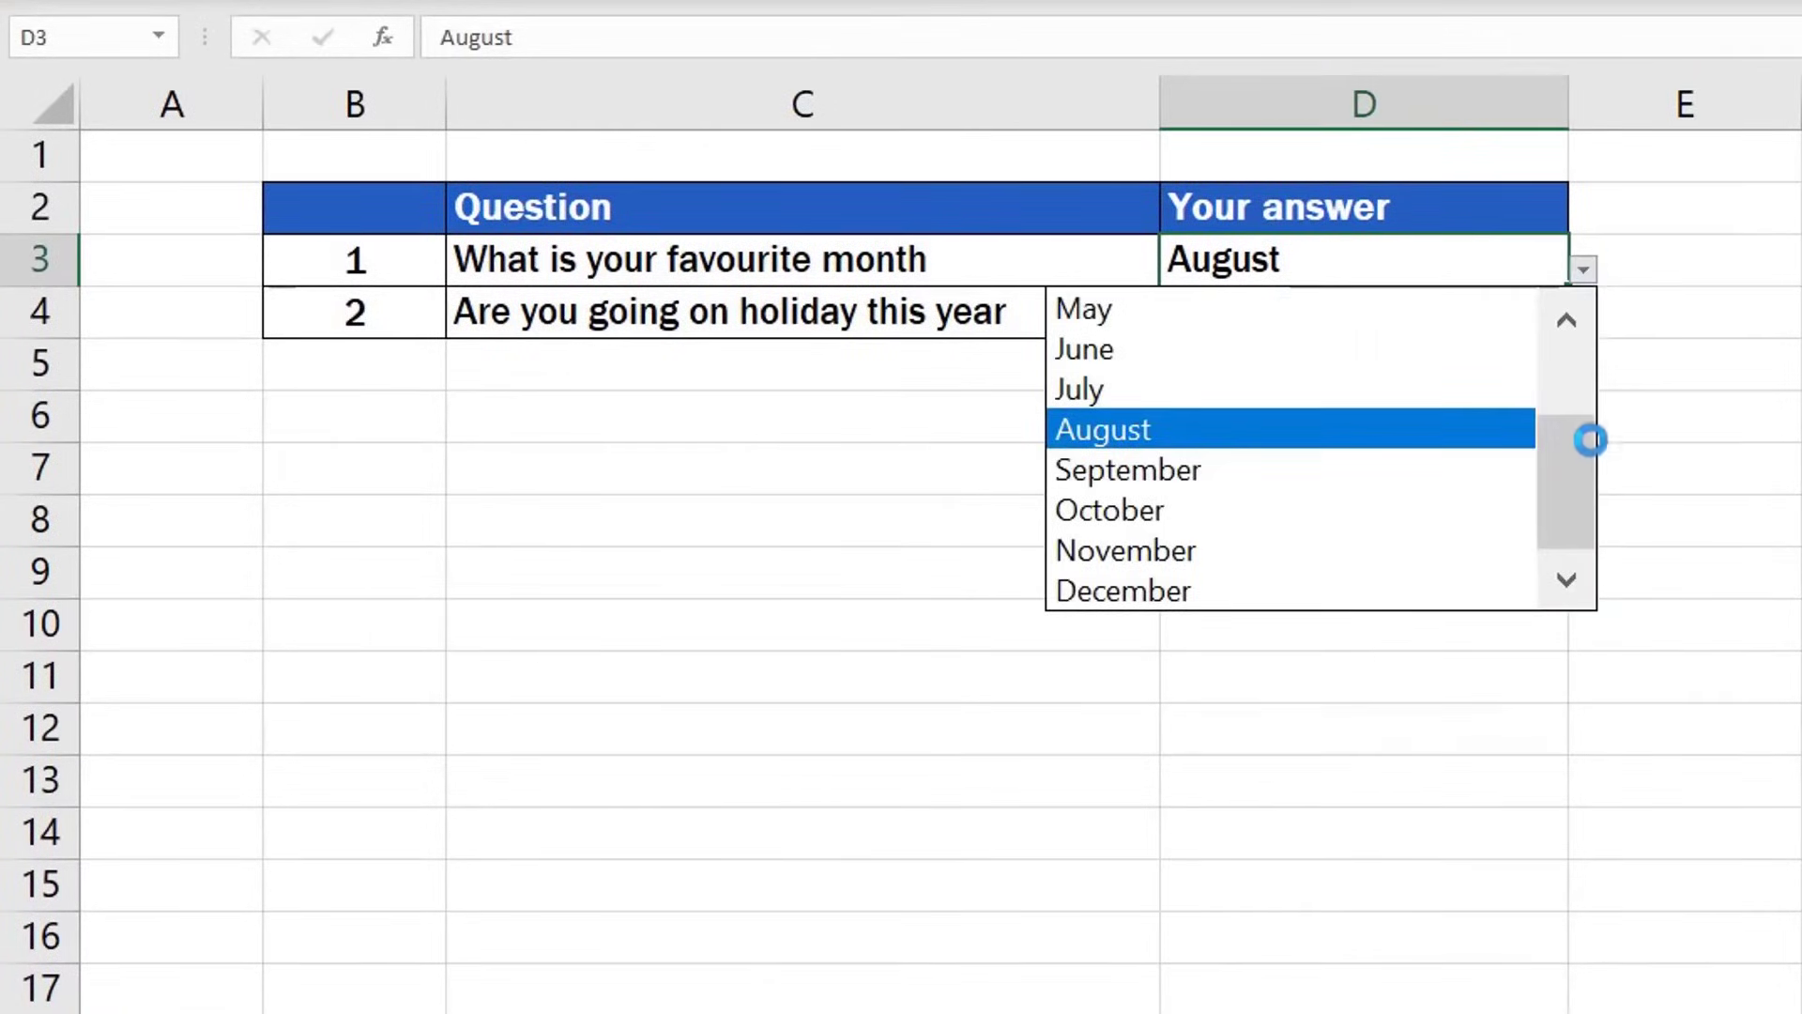
{"action": "mouse_move", "coordinate": [1589, 439]}
{"action": "left_mouse_down"}
{"action": "mouse_move", "coordinate": [1589, 344]}
{"action": "mouse_move", "coordinate": [1583, 451]}
{"action": "left_mouse_up"}
{"action": "left_click", "coordinate": [1143, 431]}
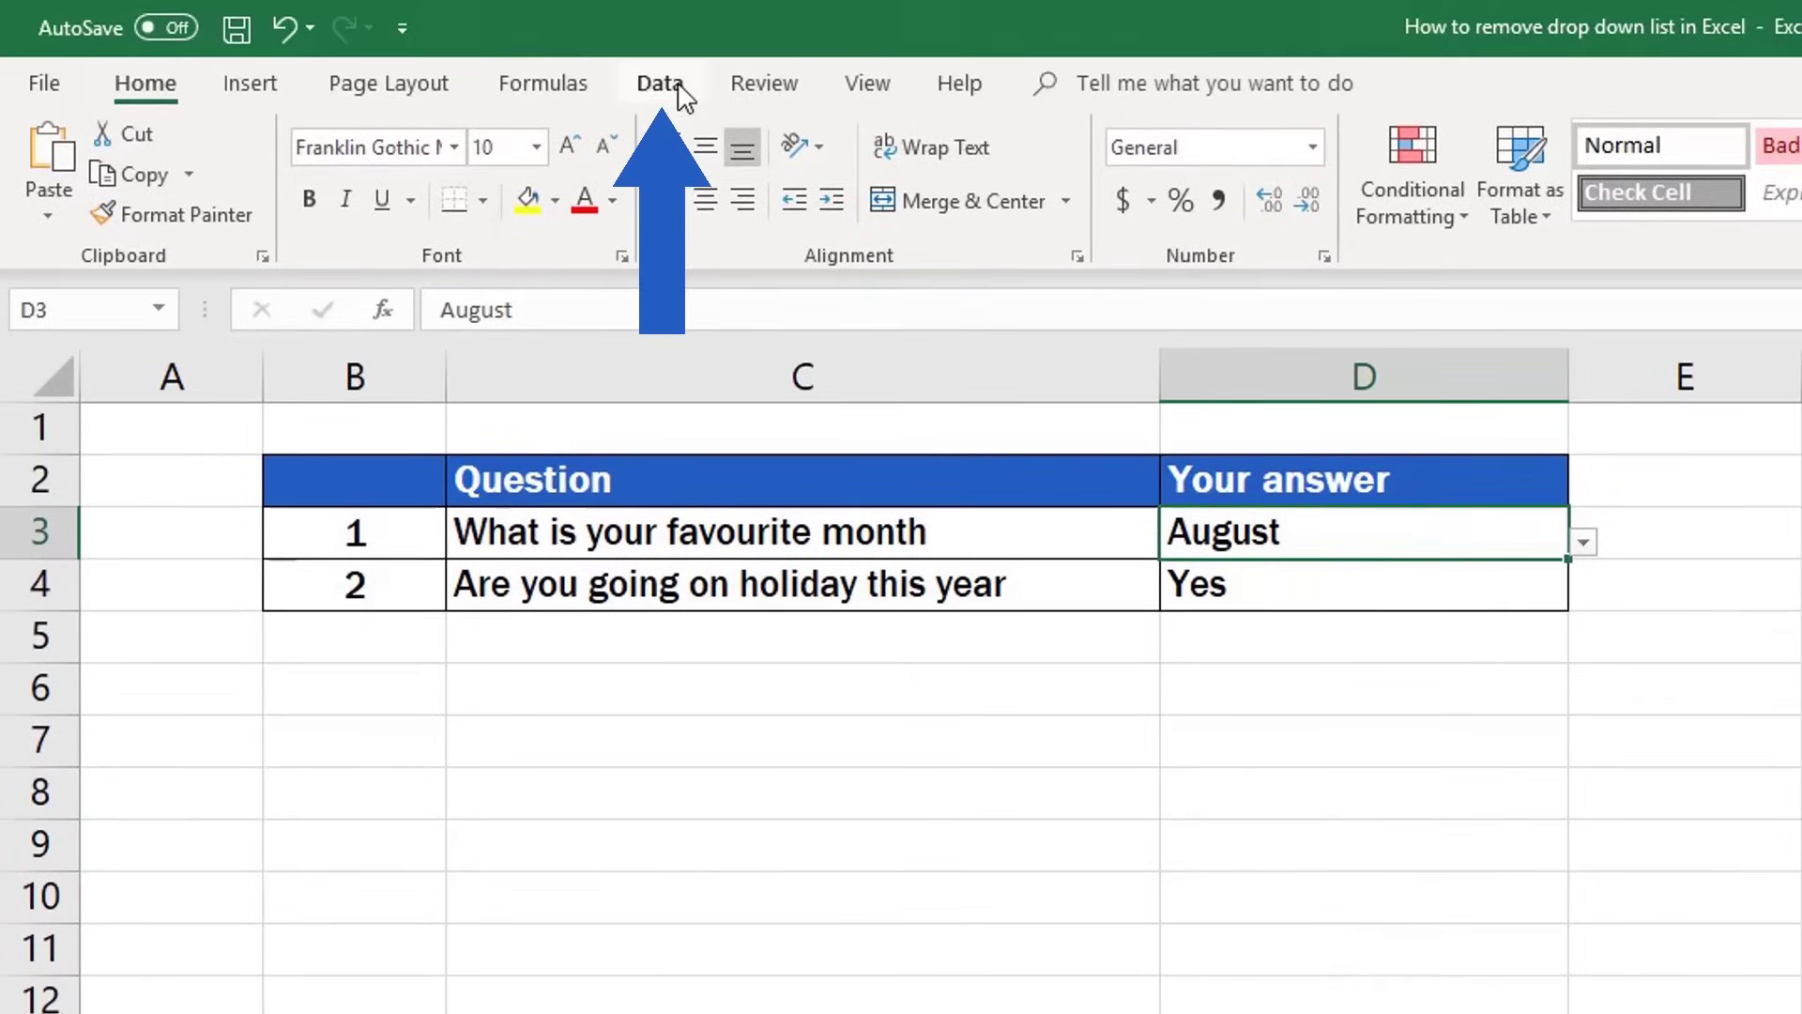
Step: Clear All in D3's Data Validation settings and apply with OK
{"action": "left_click", "coordinate": [673, 84]}
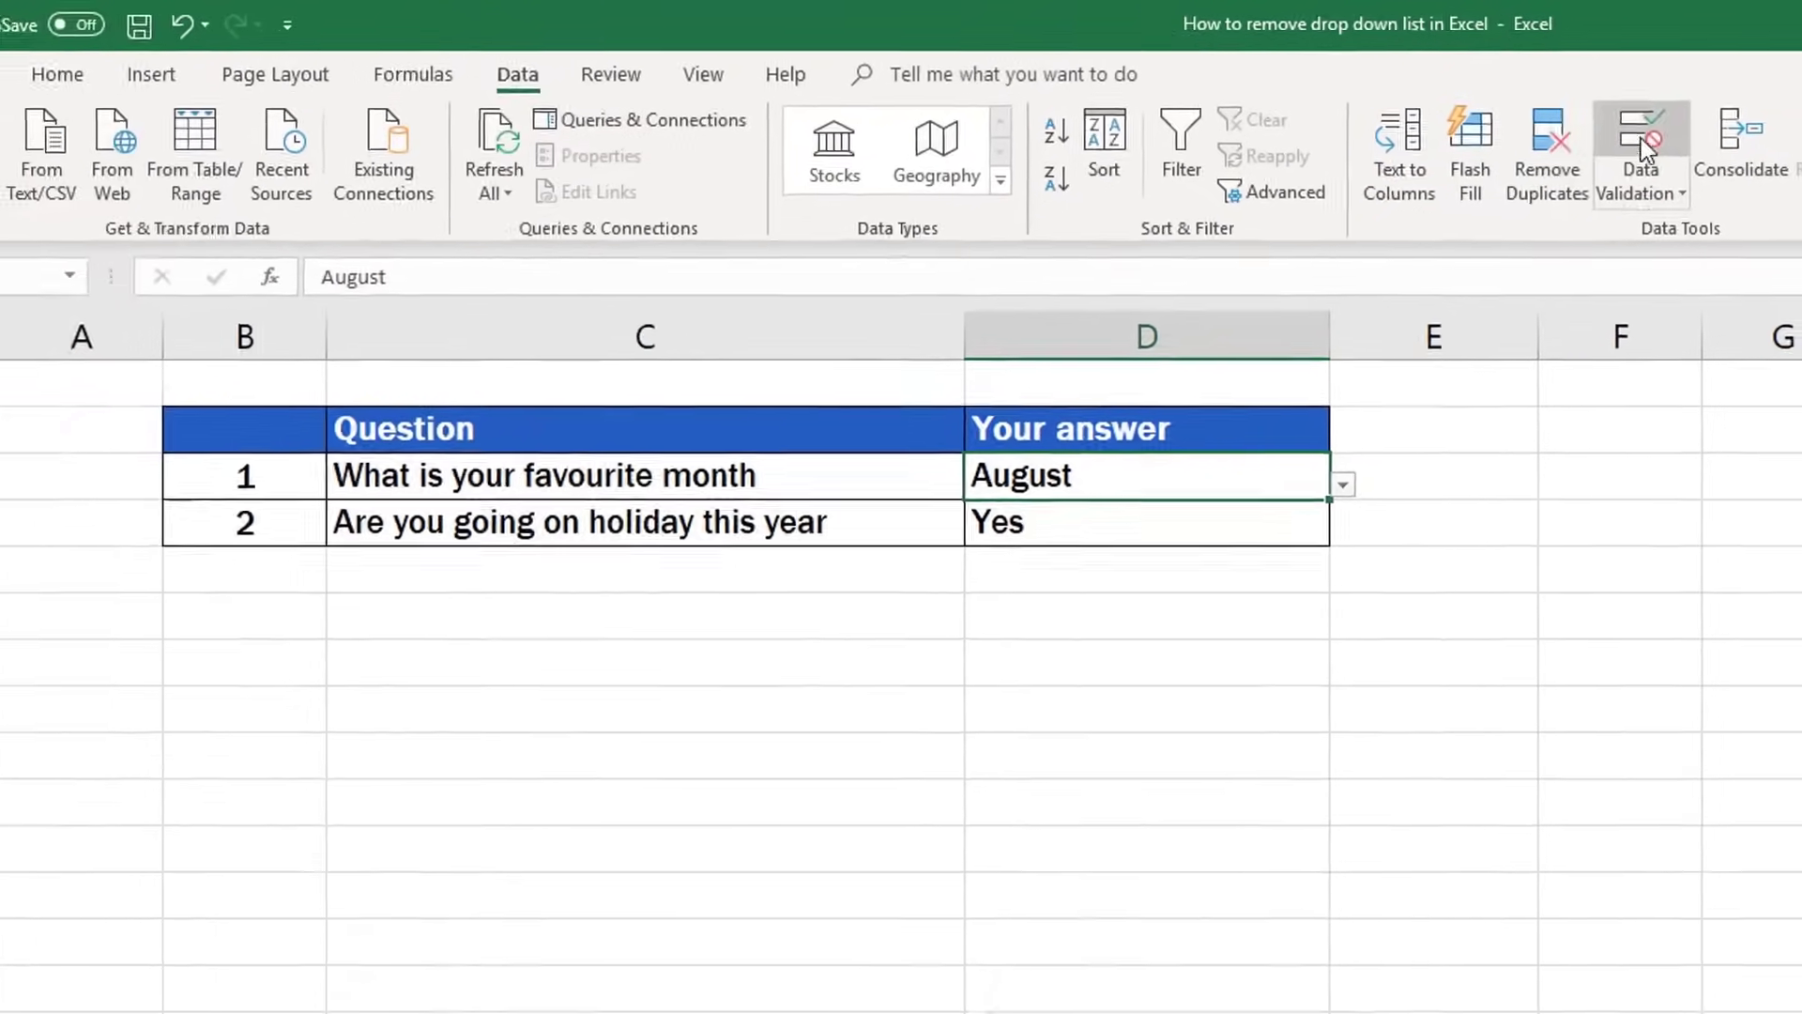
{"action": "left_click", "coordinate": [1641, 141]}
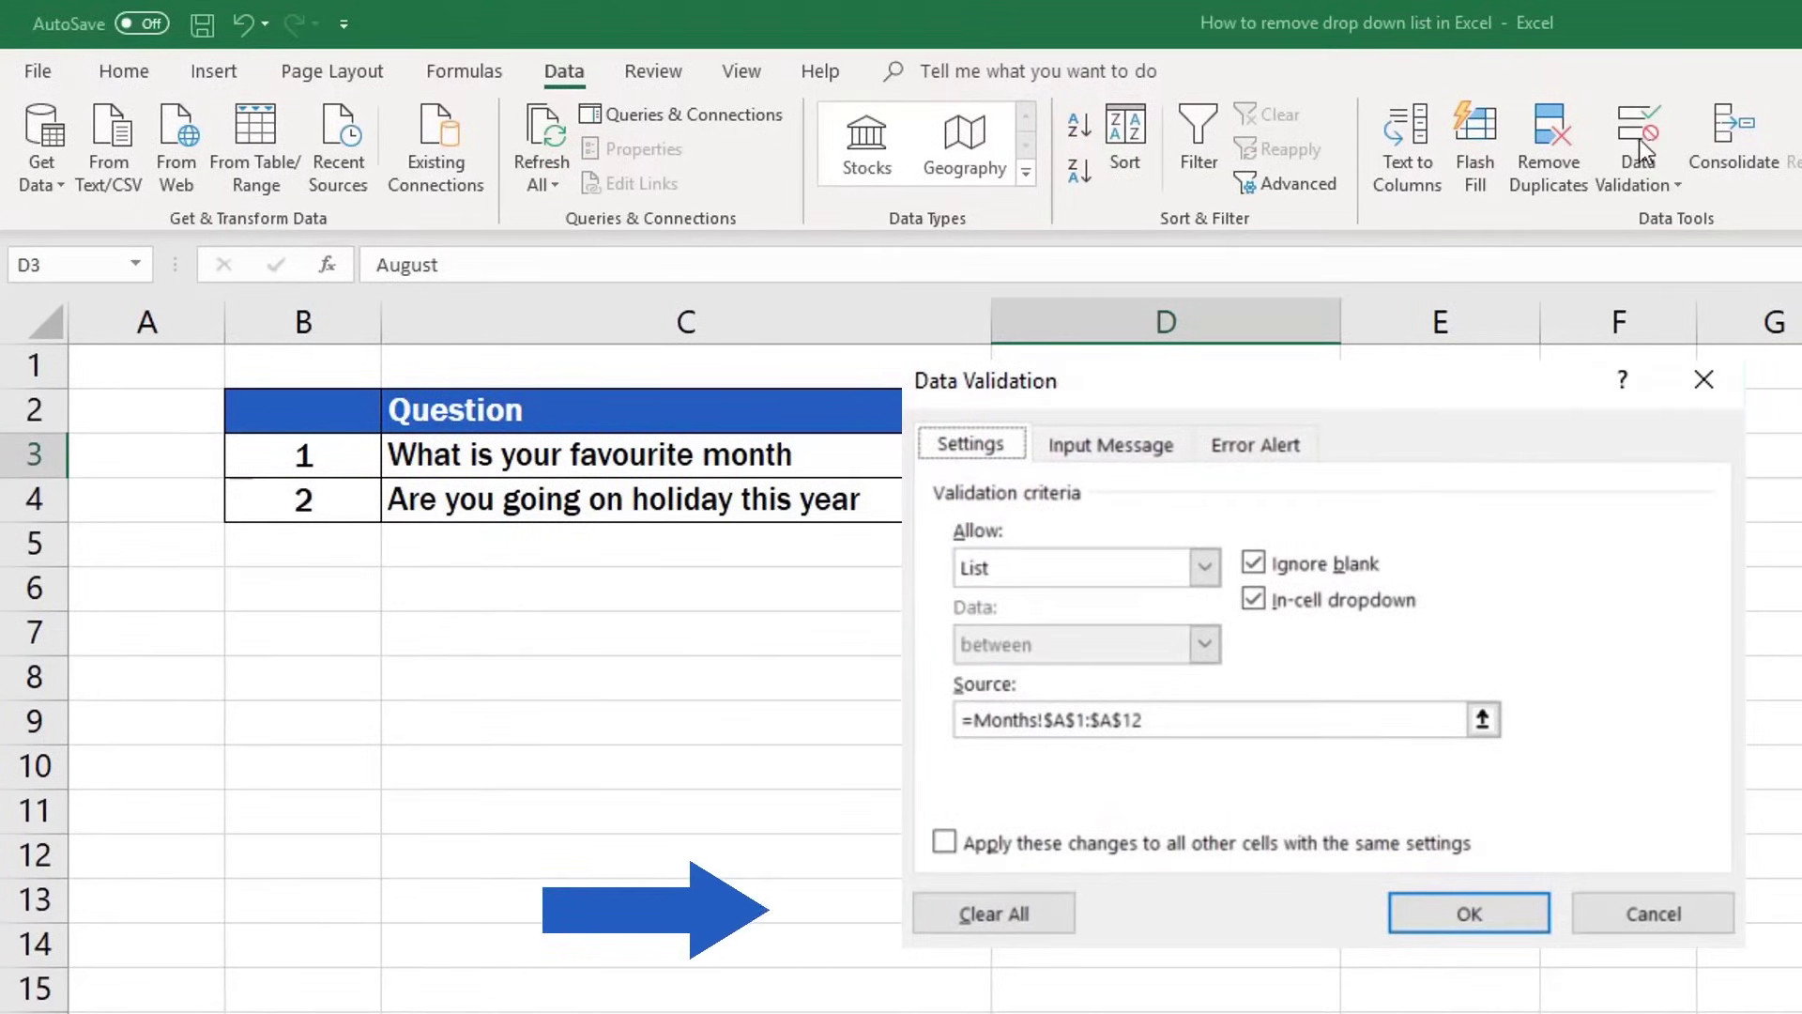
{"action": "left_click", "coordinate": [1034, 916]}
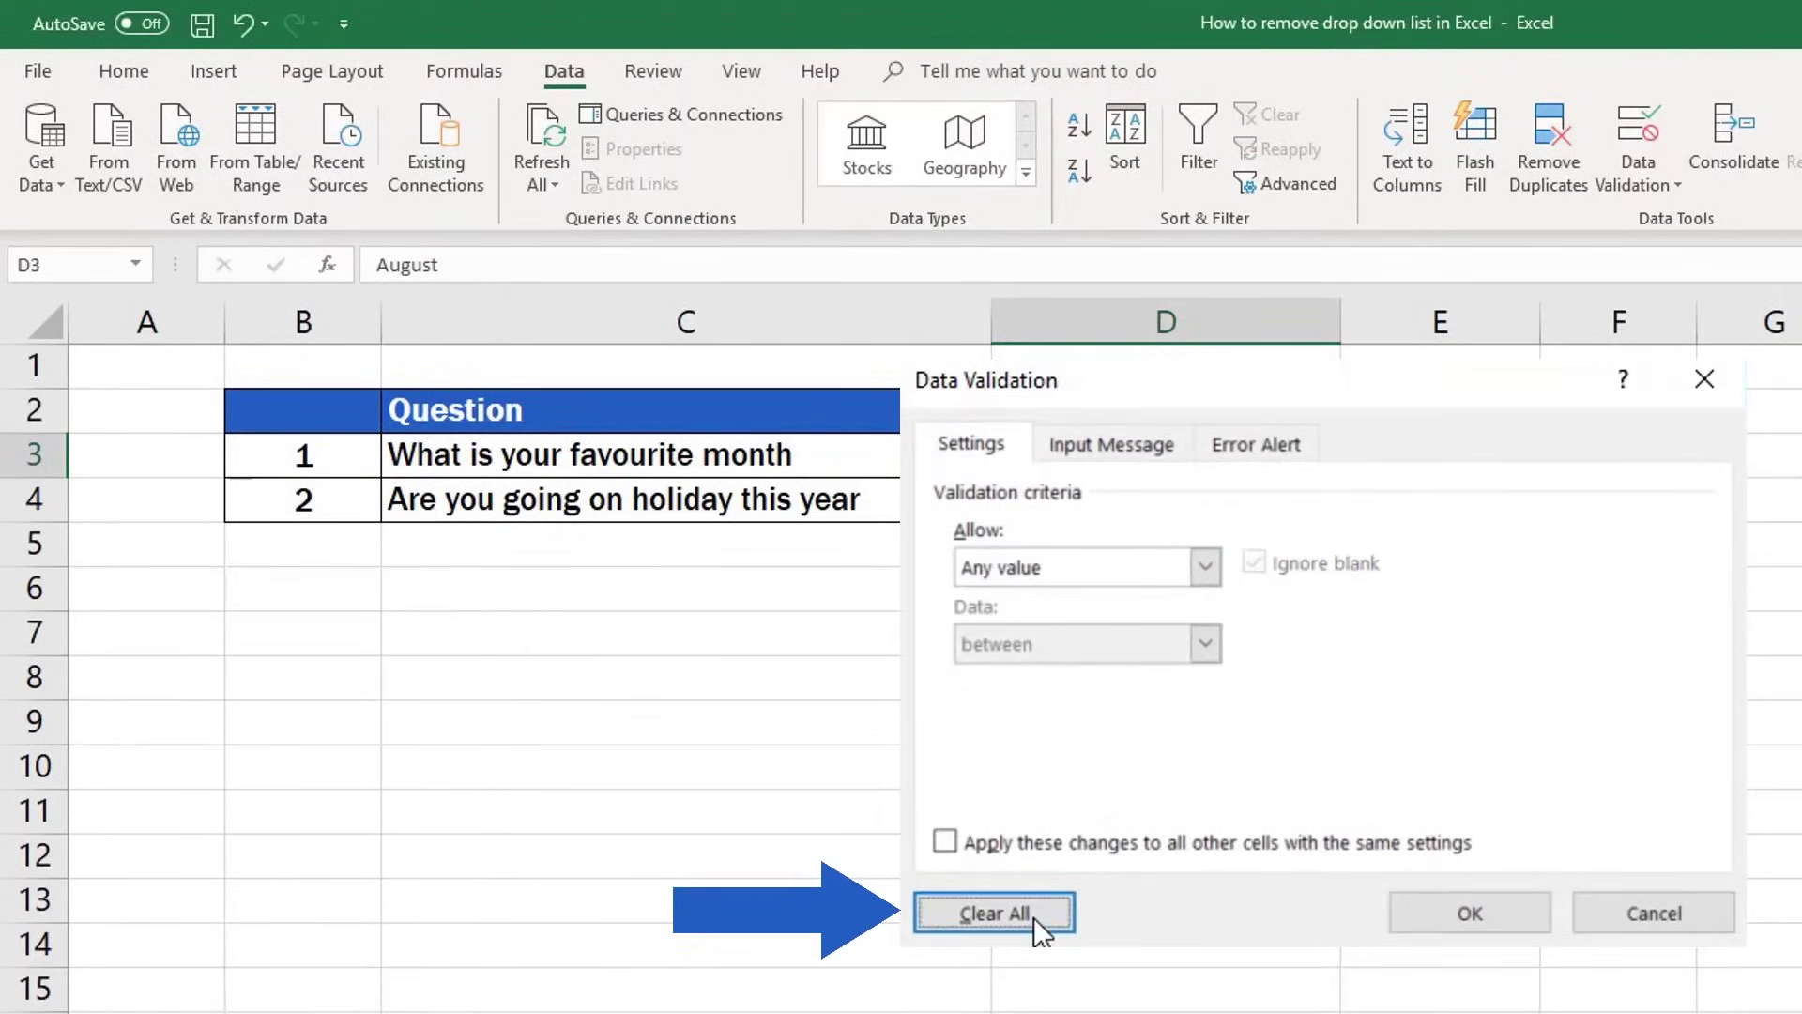
{"action": "left_click", "coordinate": [1468, 915]}
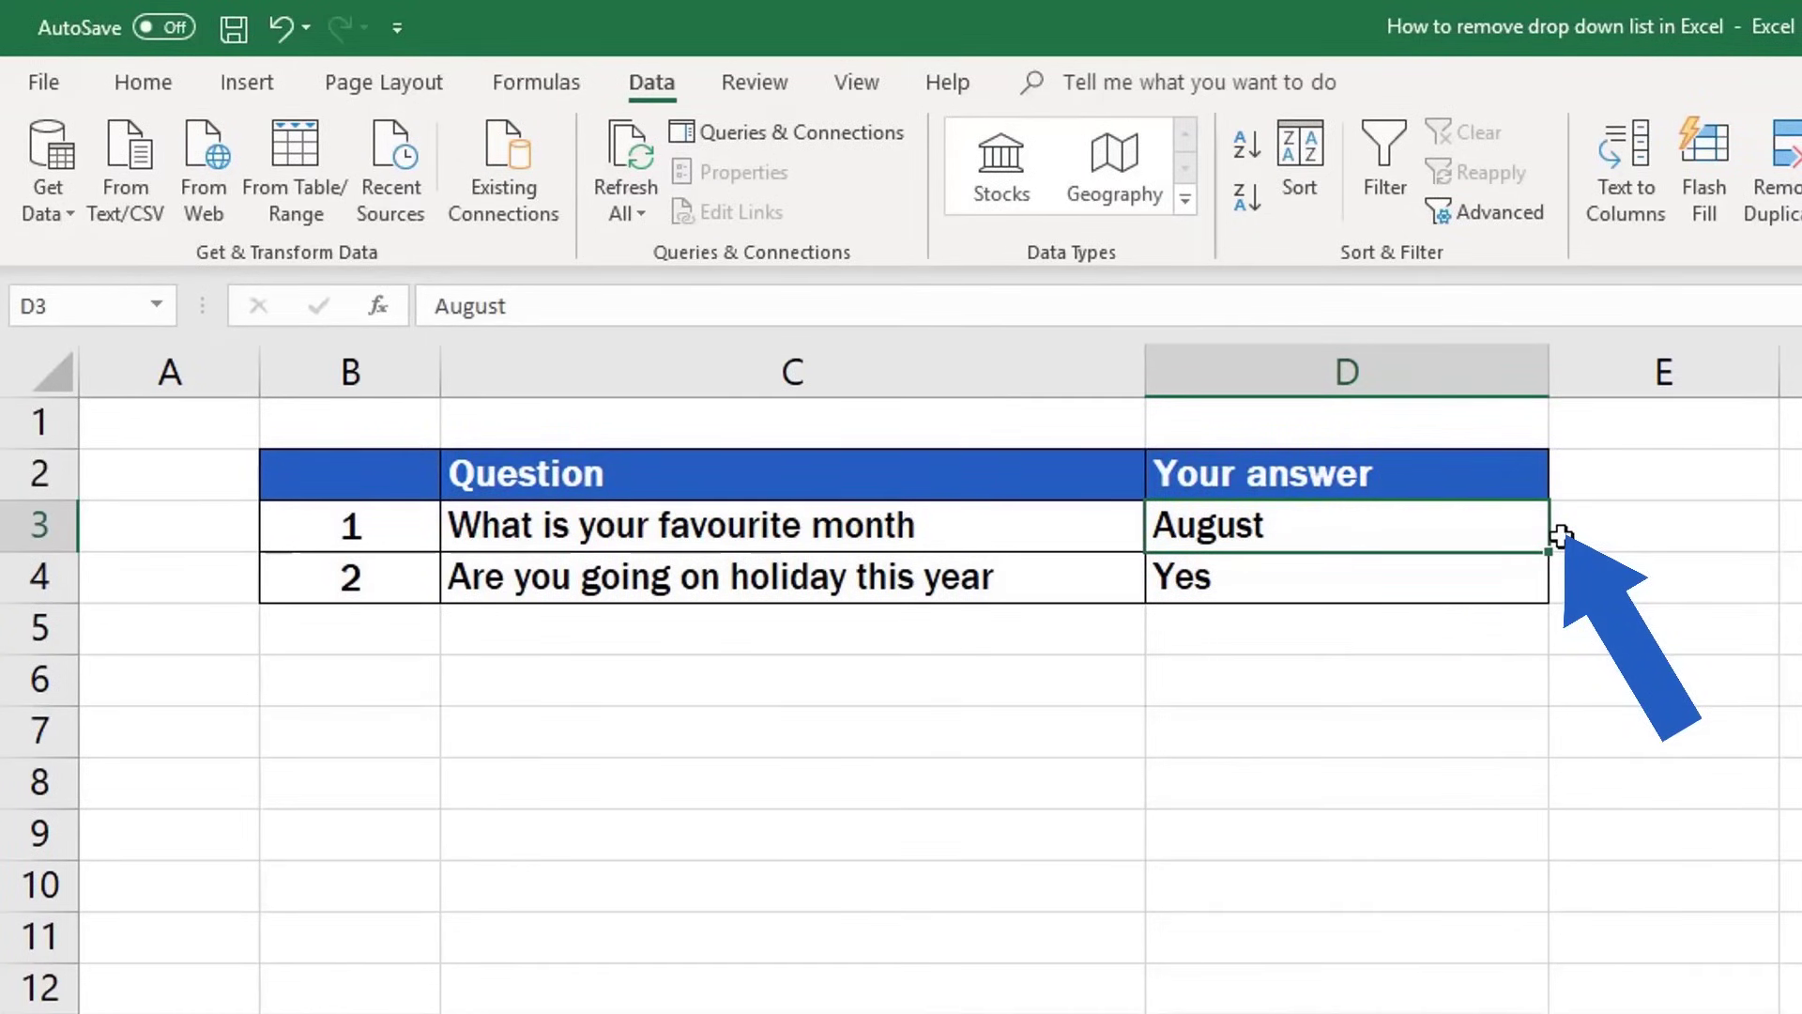
Step: Open the drop-down on D4 to show its Yes and No options
{"action": "left_click", "coordinate": [1518, 578]}
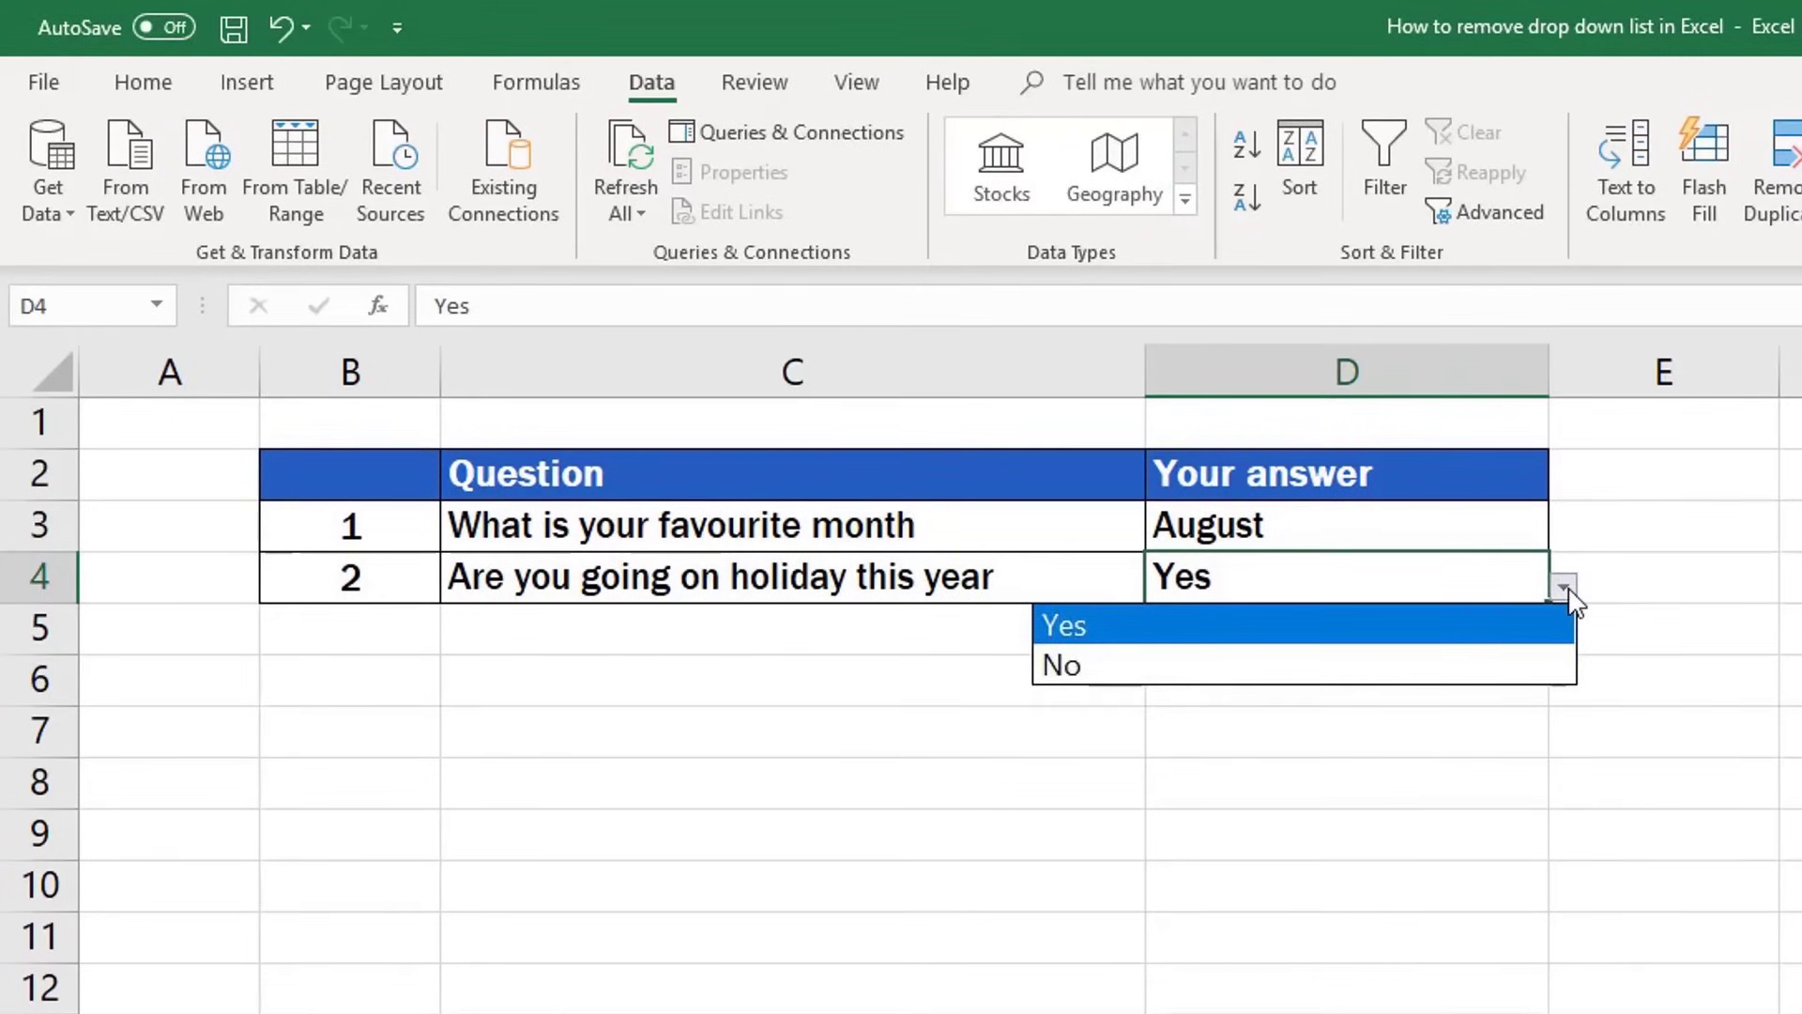
Step: Dismiss D4's drop-down with Yes still selected
{"action": "left_click", "coordinate": [1566, 592]}
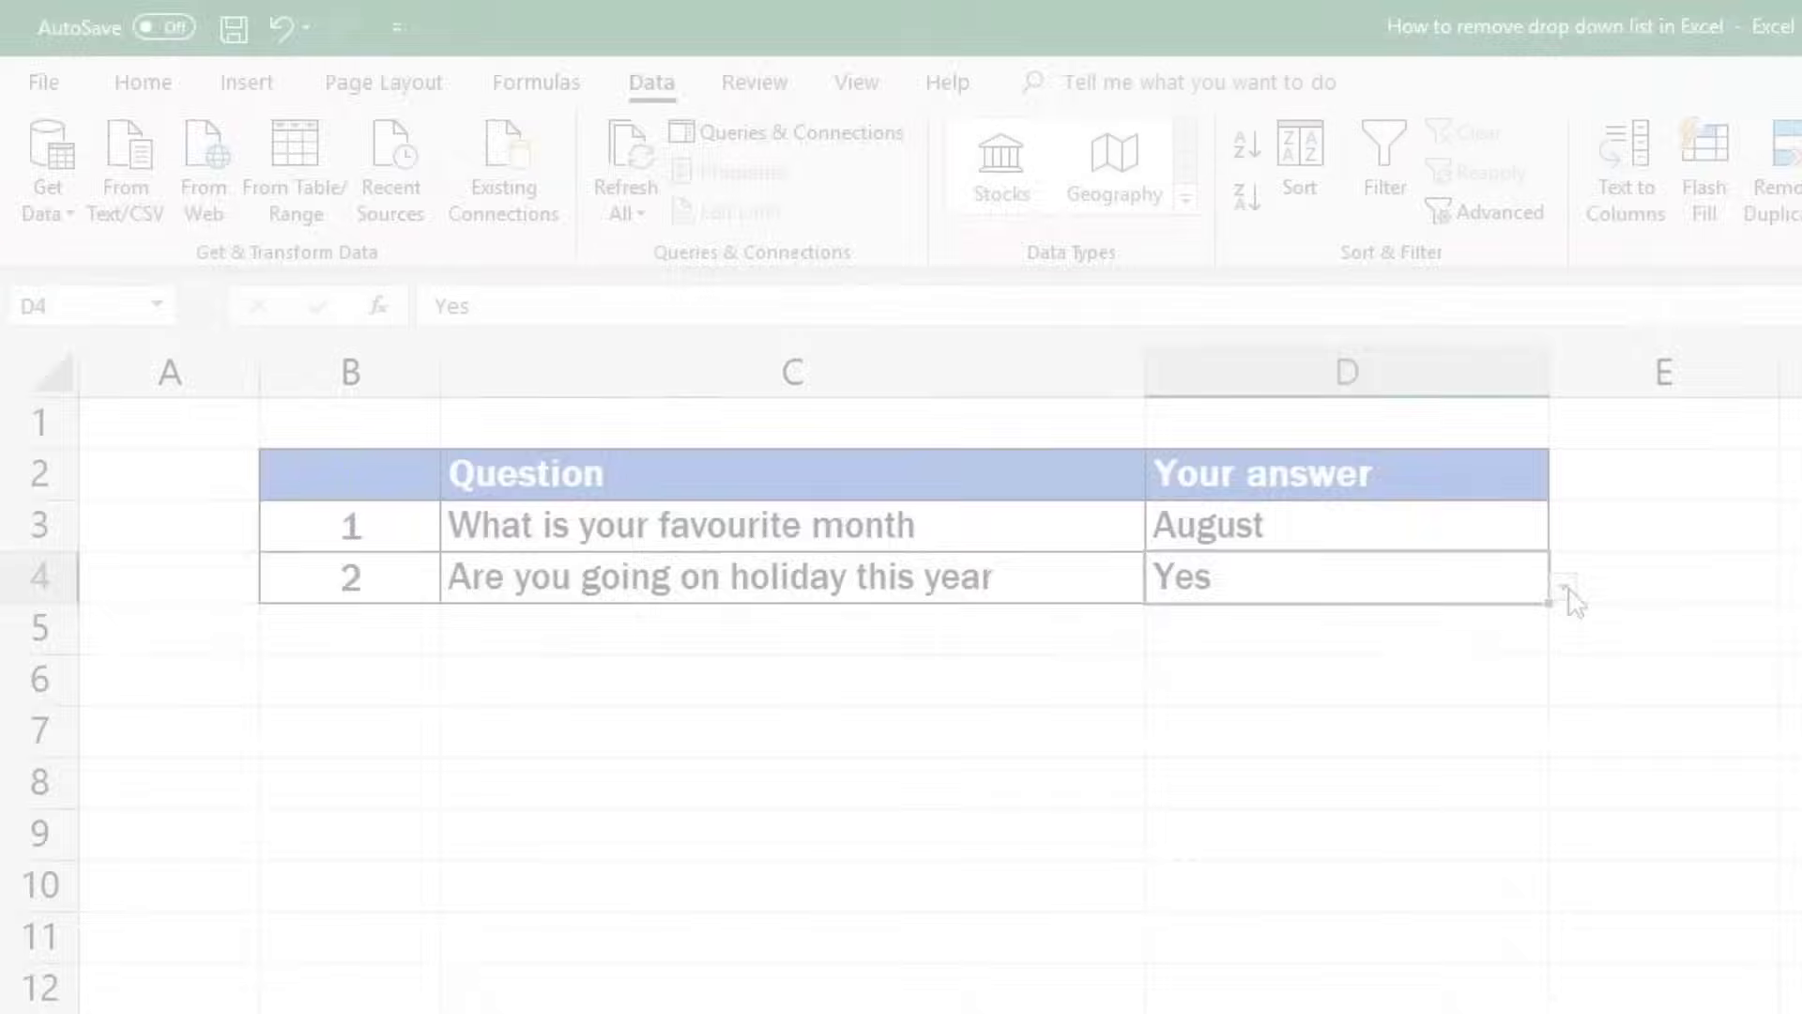